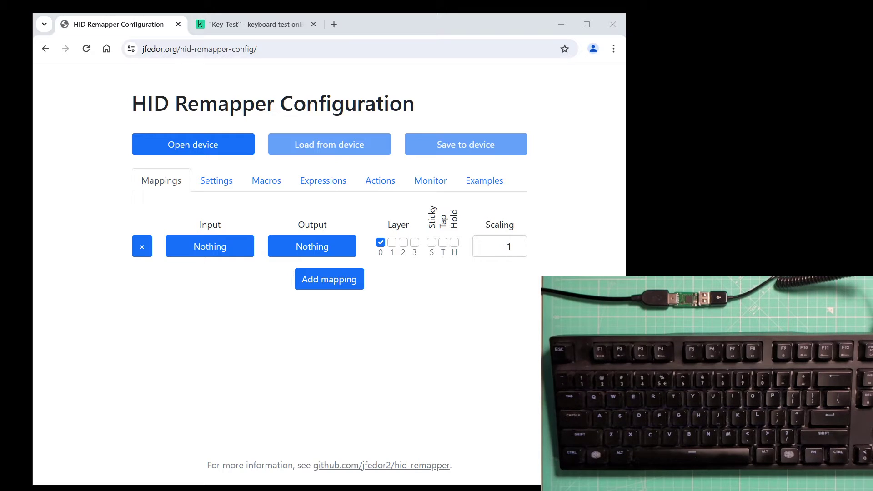
# Step: Add three more mappings so the table has four rows
pyautogui.click(324, 280)
pyautogui.click(328, 300)
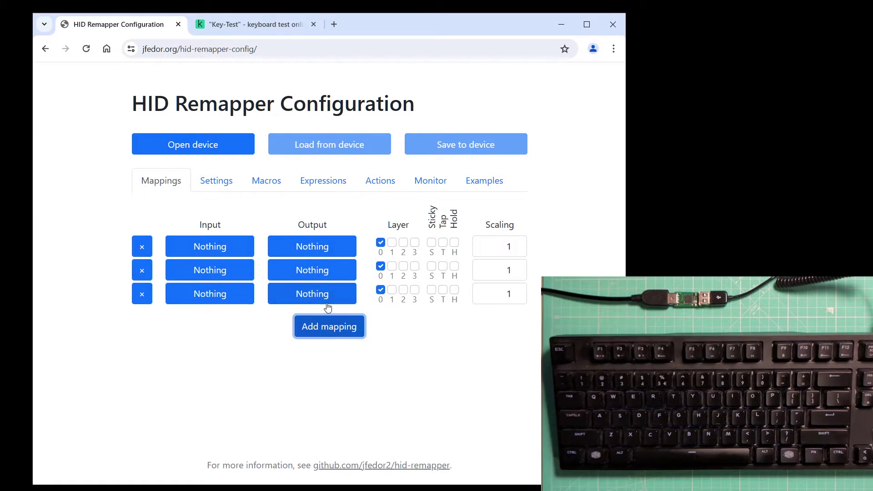
pyautogui.click(326, 332)
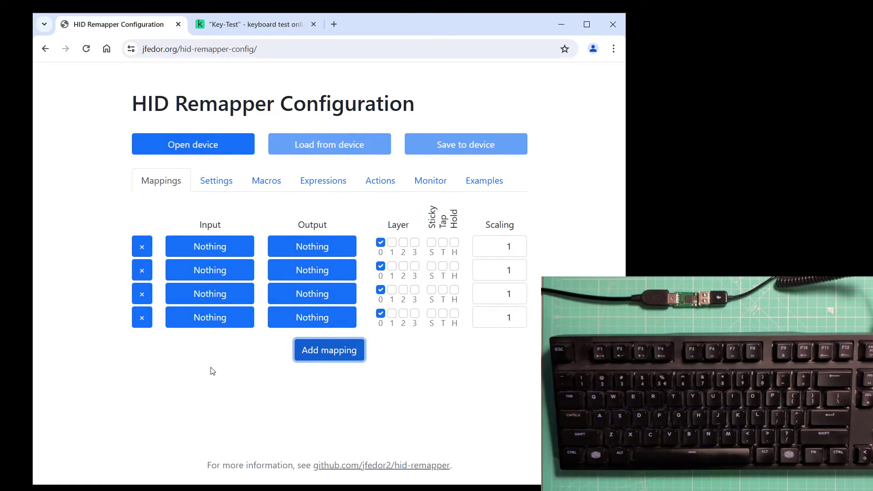
# Step: Set the four mappings' inputs to W, A, S and D
pyautogui.click(197, 246)
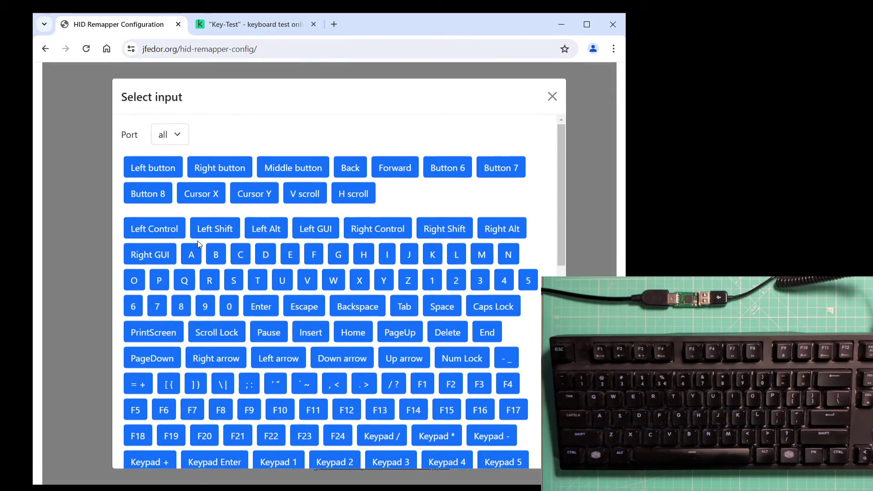
pyautogui.click(328, 284)
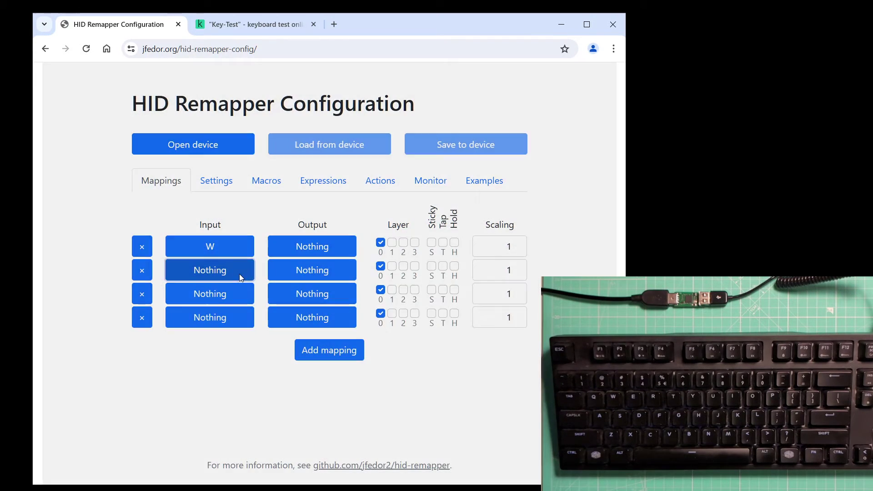
pyautogui.click(239, 274)
pyautogui.click(193, 255)
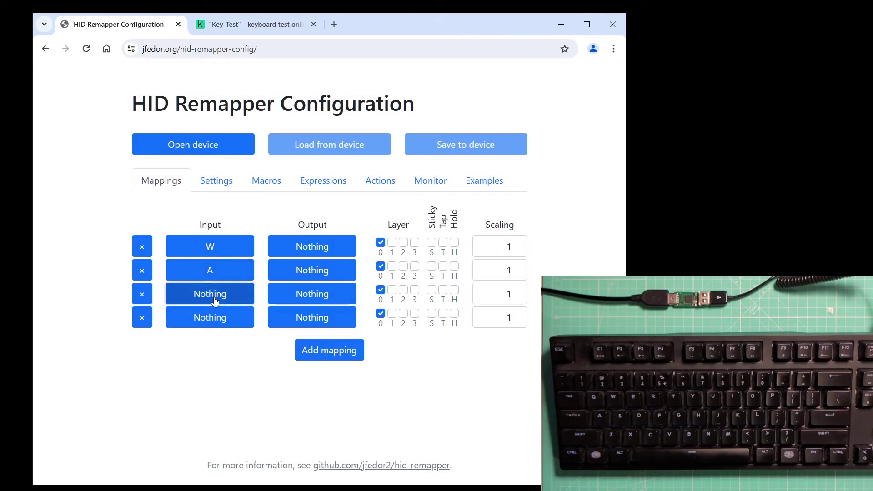
pyautogui.click(199, 289)
pyautogui.click(231, 283)
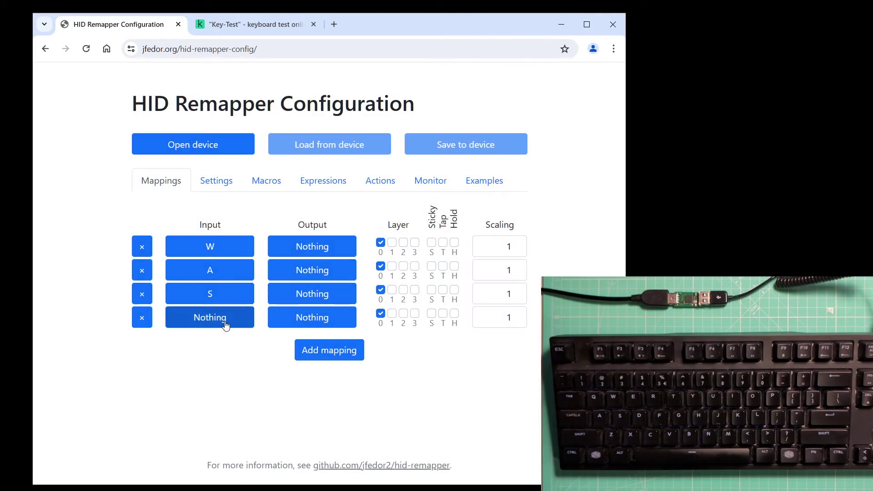
pyautogui.click(225, 320)
pyautogui.click(264, 259)
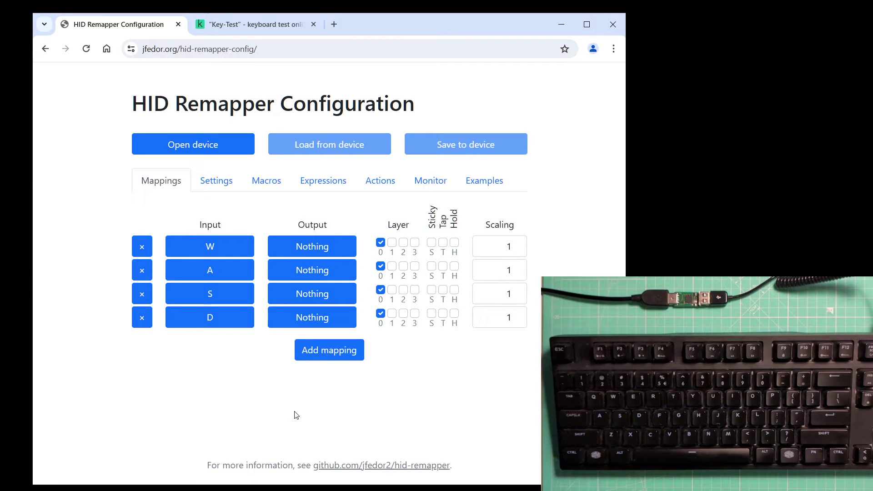
# Step: Map W to Up arrow, A to Left arrow, S to Down arrow and D to Right arrow
pyautogui.click(312, 246)
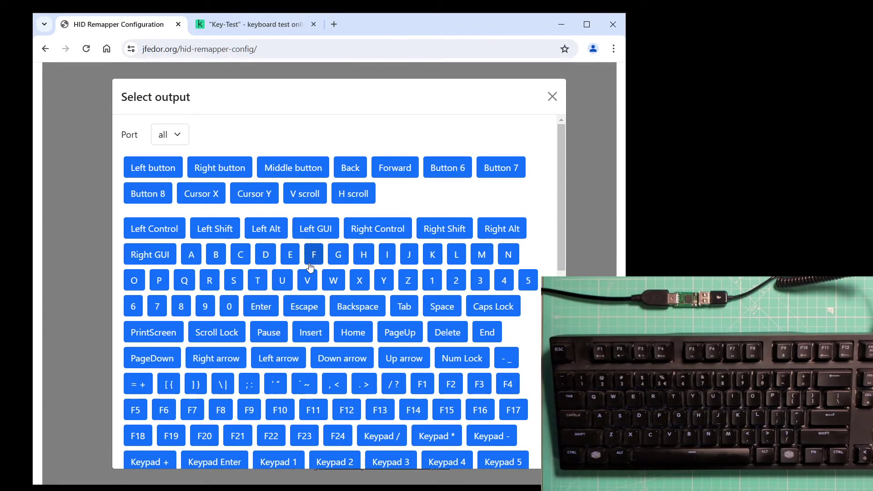
pyautogui.scroll(-1, 350, 276)
pyautogui.click(402, 300)
pyautogui.click(331, 271)
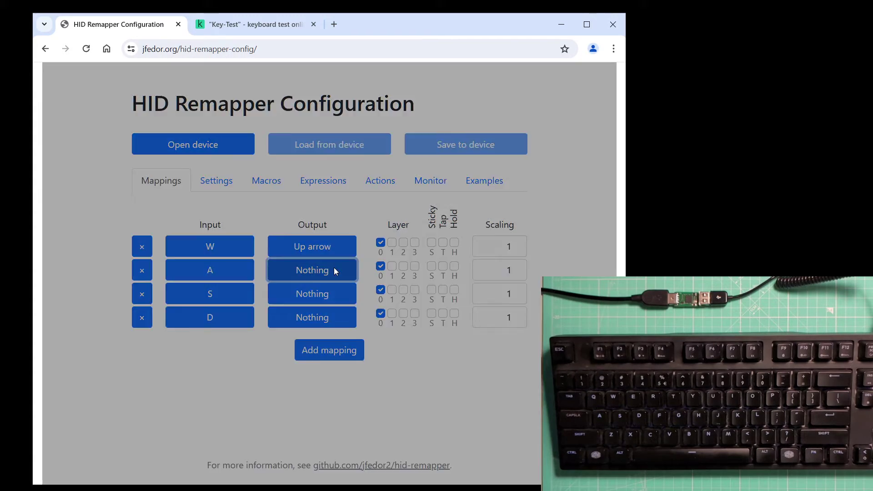
pyautogui.scroll(-1, 429, 303)
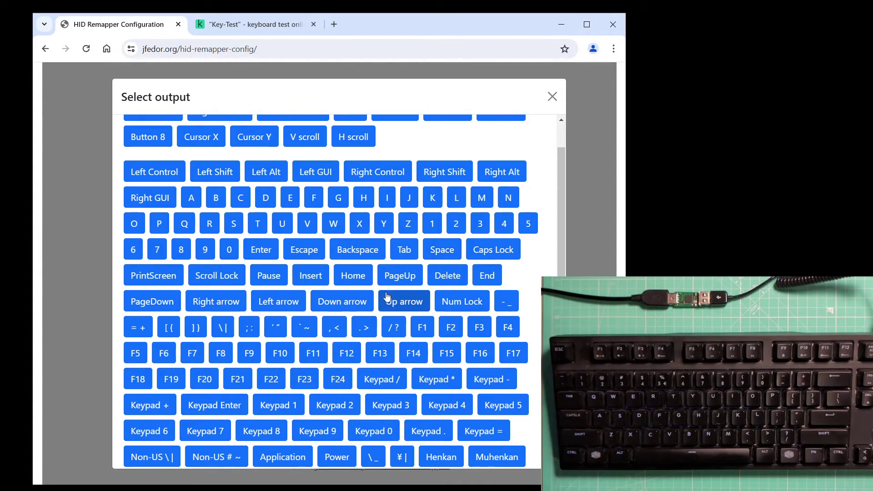
pyautogui.click(282, 301)
pyautogui.click(297, 295)
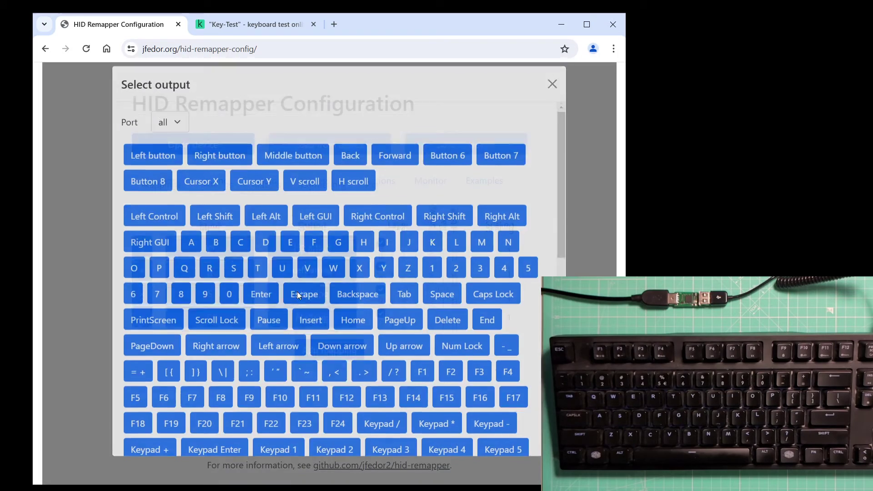
pyautogui.scroll(-1, 309, 289)
pyautogui.click(327, 299)
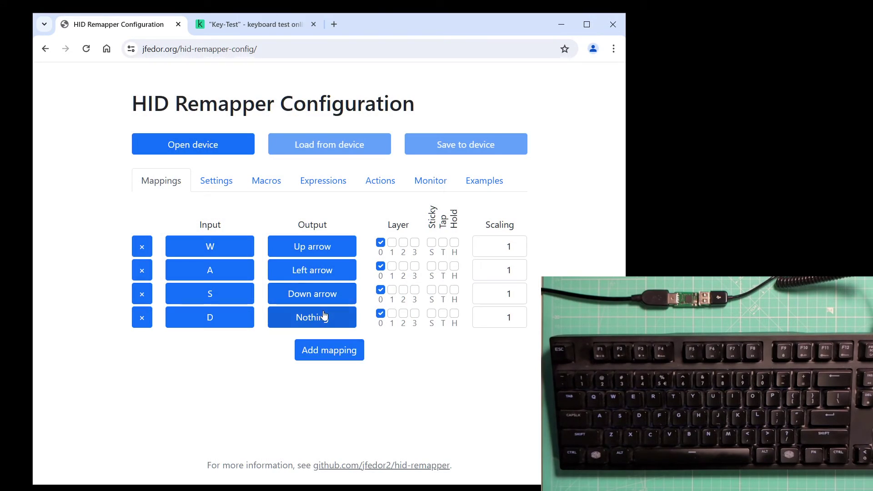
pyautogui.click(320, 318)
pyautogui.scroll(-1, 321, 308)
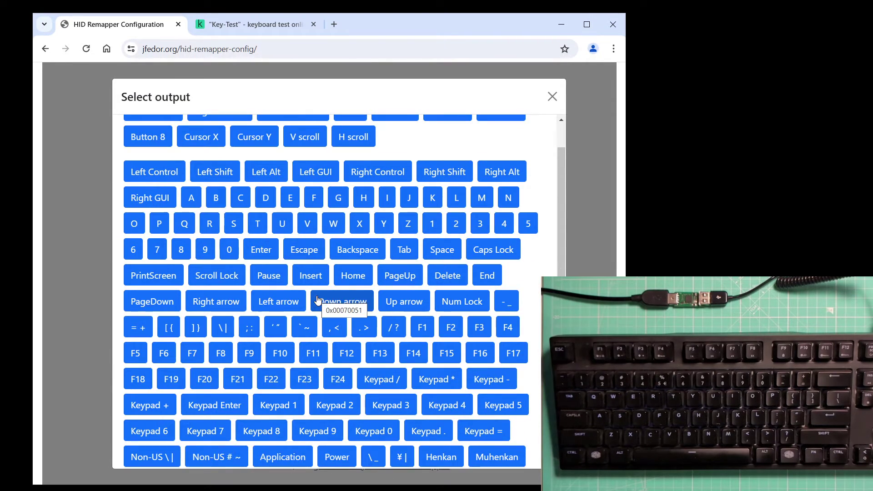
pyautogui.click(226, 303)
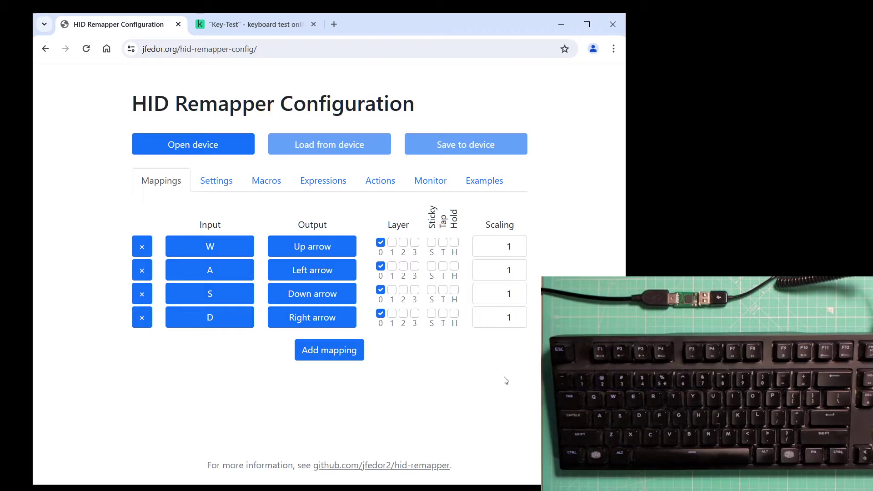
# Step: Move the W, A, S and D mappings from layer 0 to layer 1
pyautogui.click(381, 243)
pyautogui.click(381, 266)
pyautogui.click(380, 289)
pyautogui.click(391, 289)
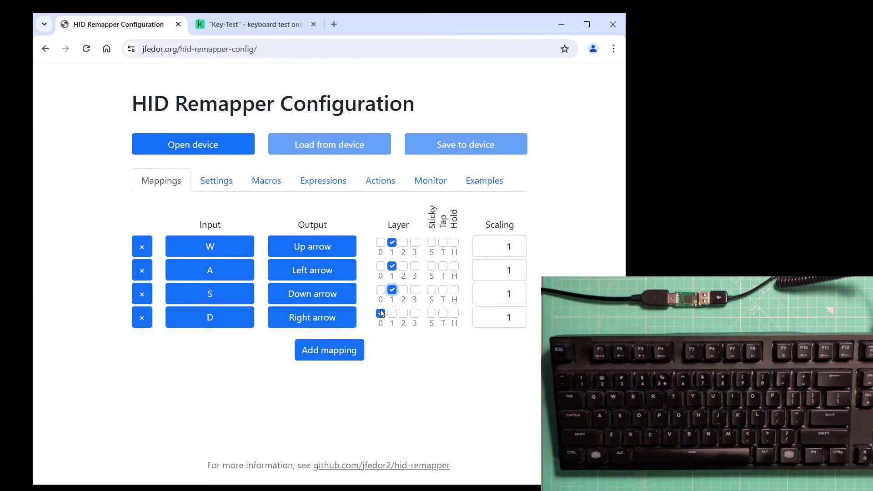
pyautogui.click(380, 313)
pyautogui.click(391, 313)
# Step: Add a fifth mapping with input Caps Lock and output Layer 1
pyautogui.click(336, 349)
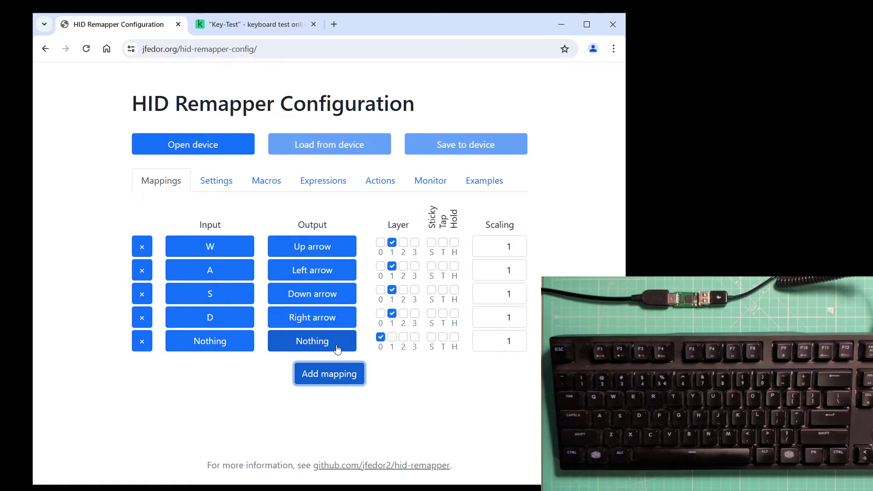
pyautogui.click(239, 341)
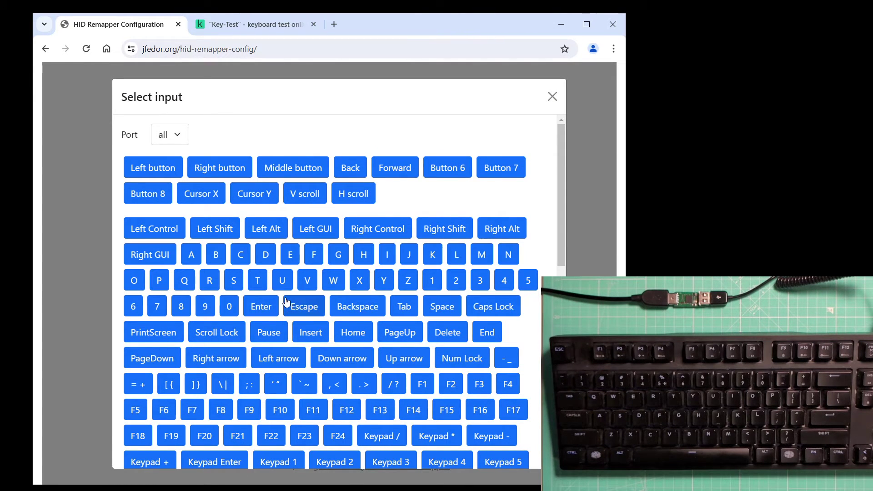
pyautogui.click(485, 308)
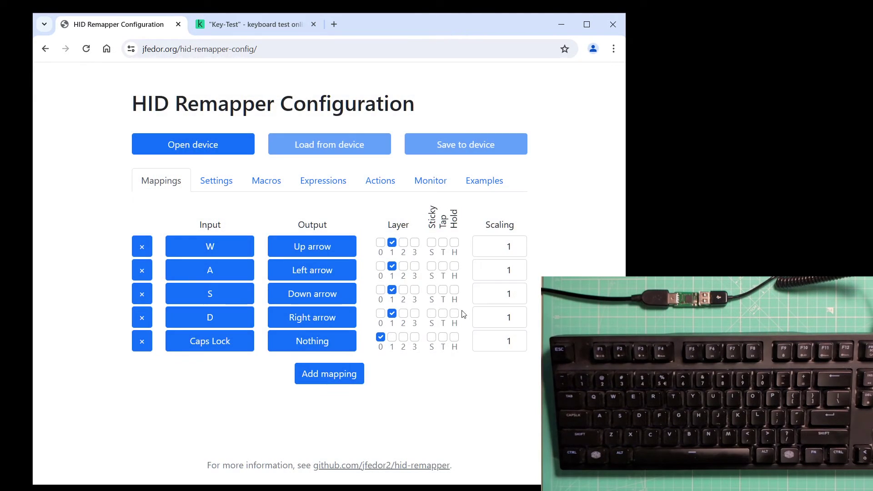
pyautogui.click(317, 342)
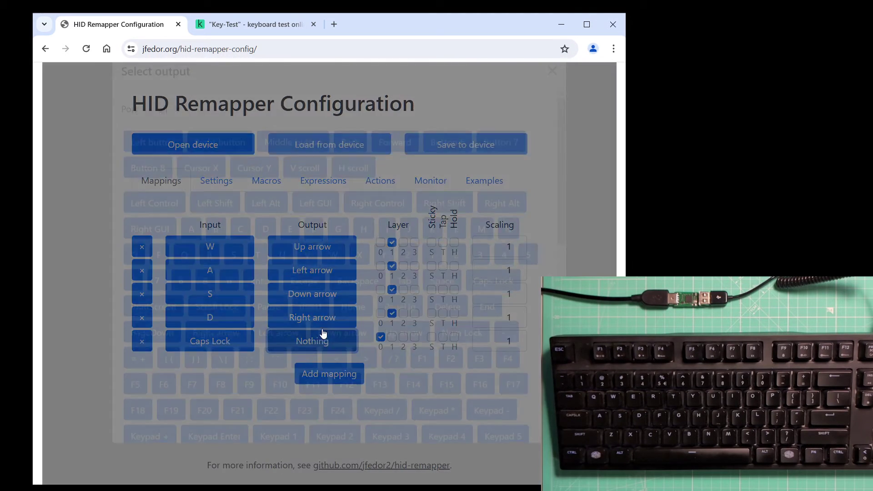
pyautogui.scroll(-3, 333, 308)
pyautogui.scroll(-2, 334, 308)
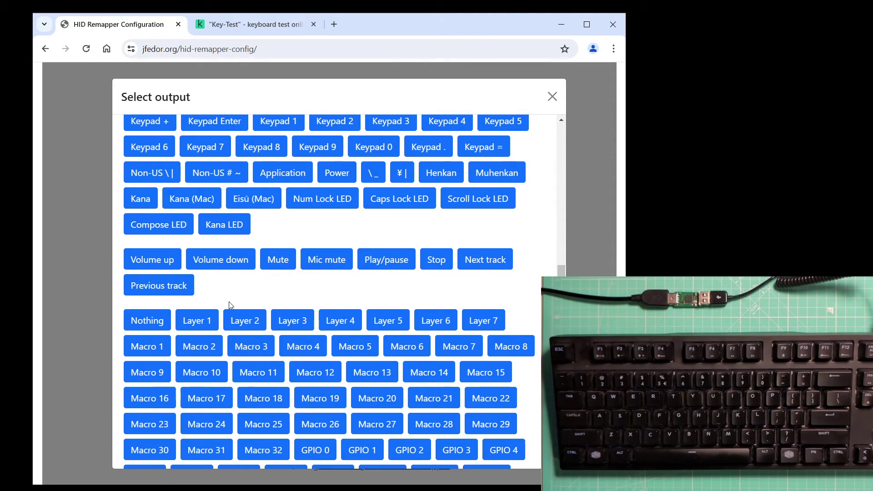
pyautogui.click(196, 321)
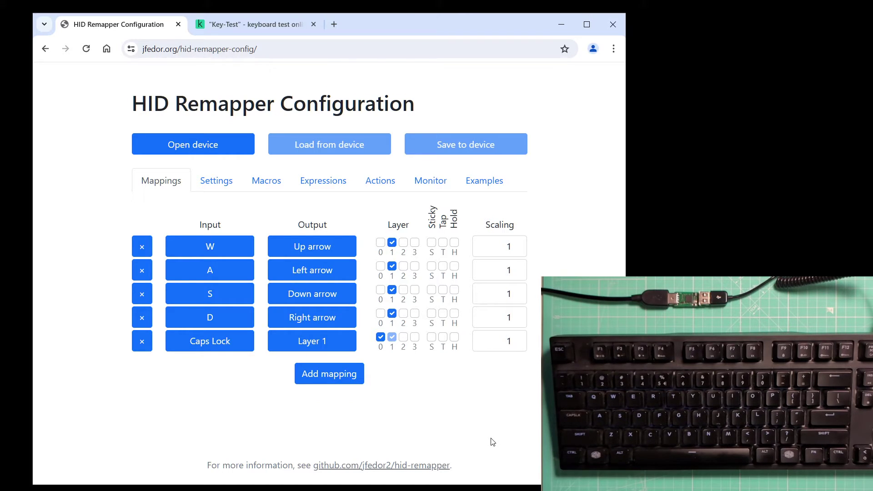
# Step: Connect to the HID Remapper QV9H device and save the mappings to it
pyautogui.click(234, 153)
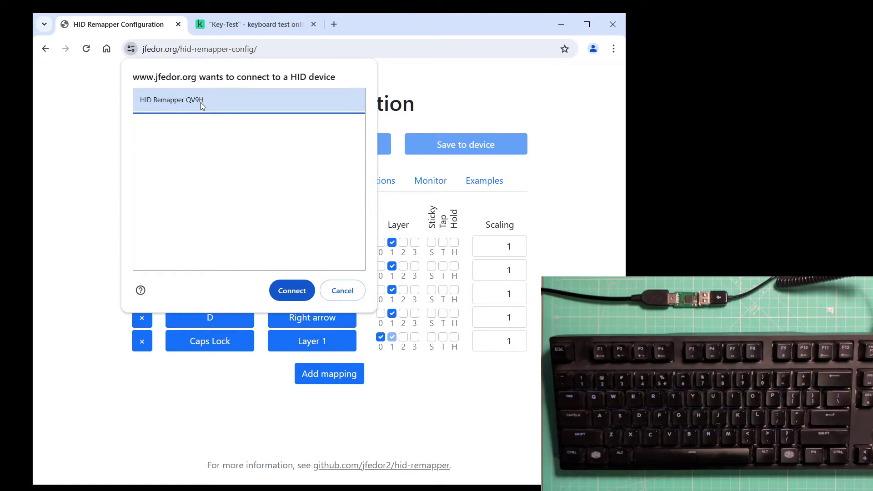
pyautogui.click(299, 294)
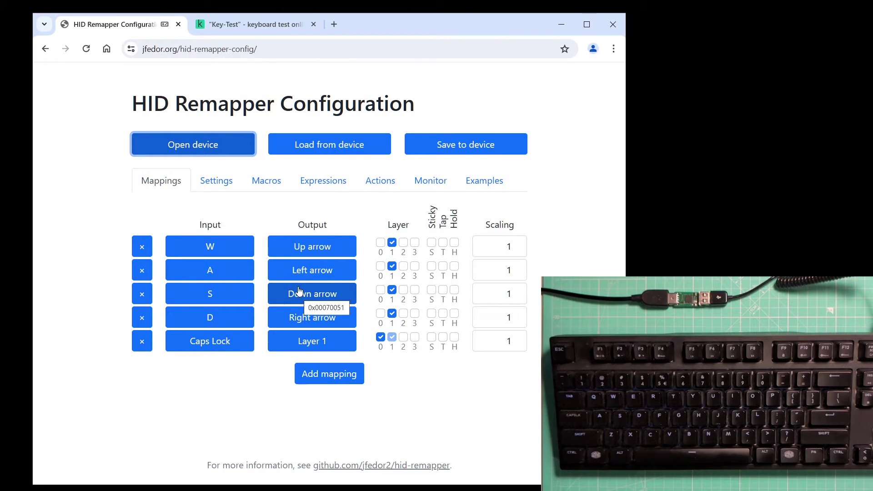
pyautogui.click(460, 149)
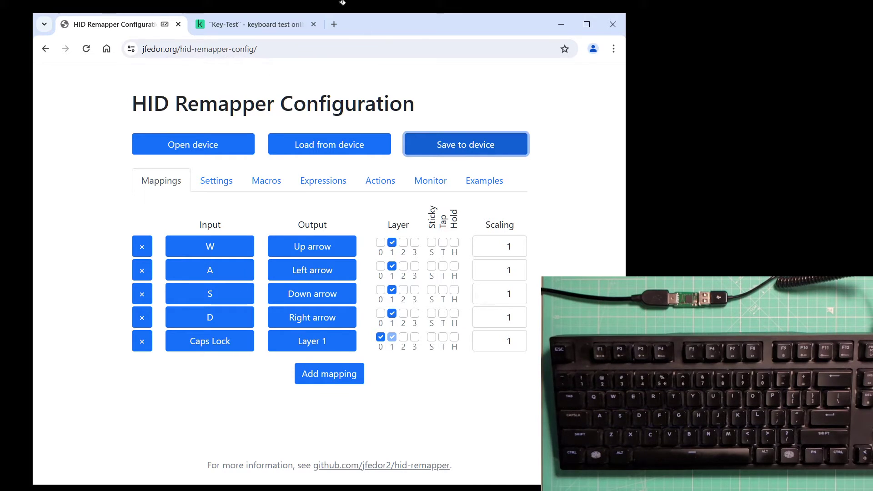
# Step: Bring up Key-Test and press W, A, S and D
pyautogui.click(278, 29)
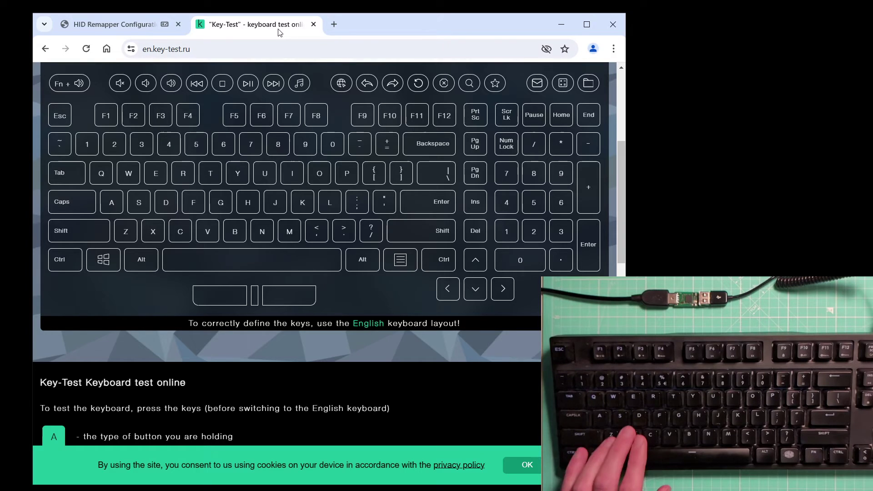
pyautogui.press('a')
pyautogui.press('w')
pyautogui.press('s')
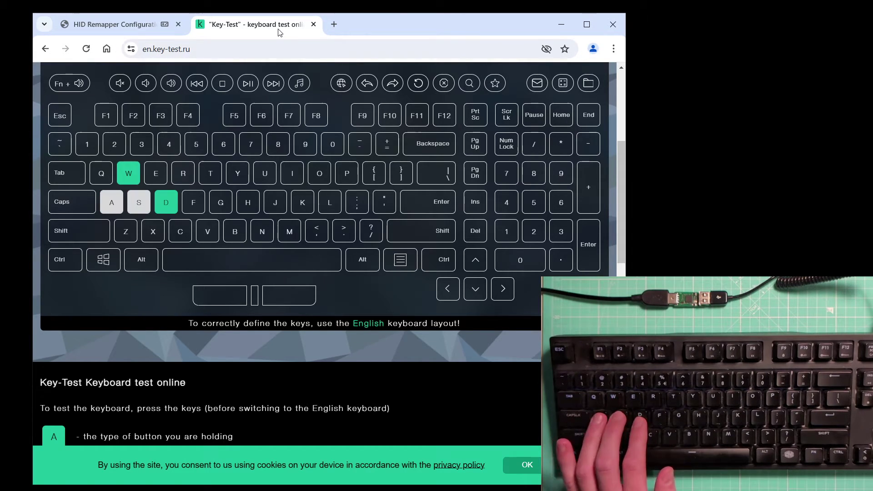
pyautogui.press('d')
pyautogui.press('a')
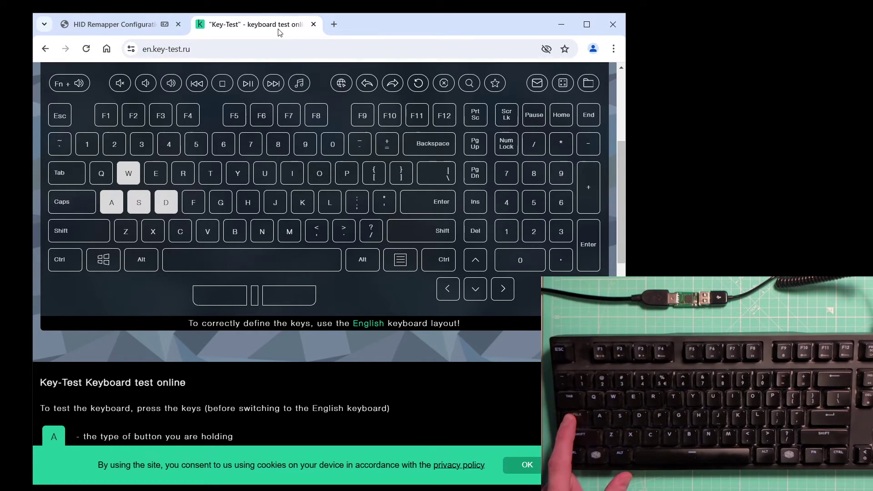
# Step: On layer 1, check W, A, S, D send Up, Left, Down and Right arrows
pyautogui.press('Up')
pyautogui.press('Left')
pyautogui.press('Down')
pyautogui.press('Right')
pyautogui.press('Up')
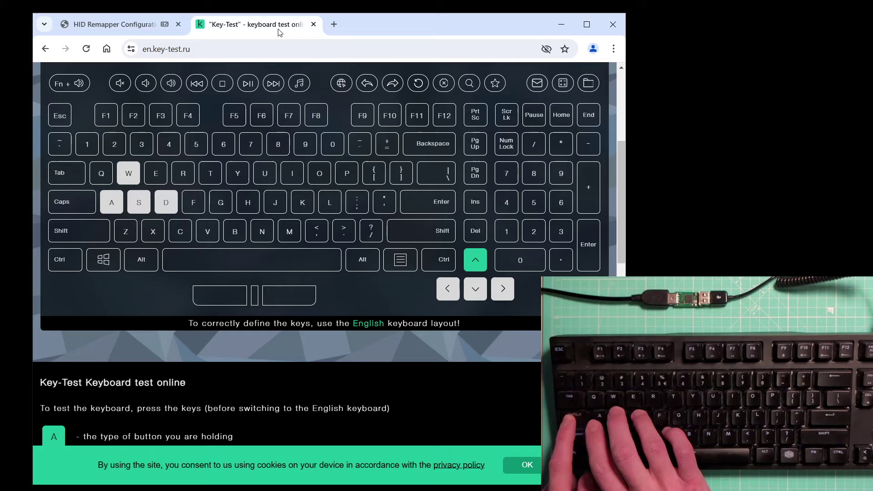
pyautogui.press('Down')
pyautogui.press('Left')
pyautogui.press('Up')
pyautogui.press('Right')
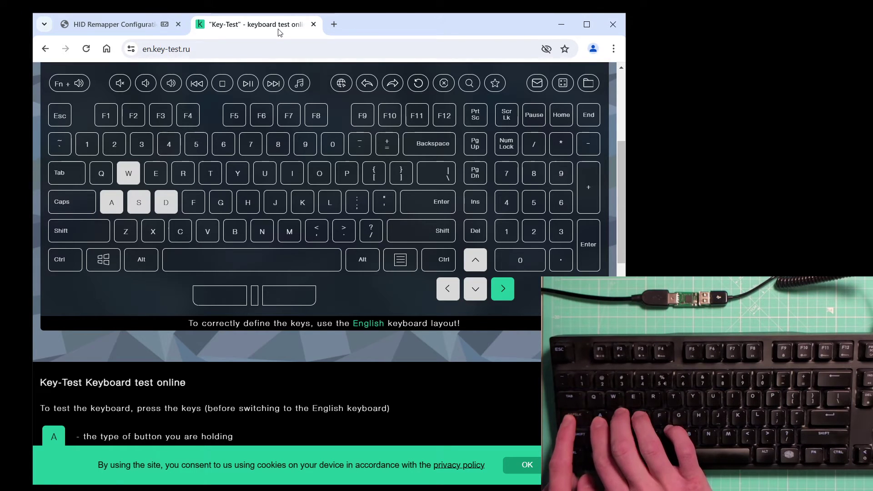
pyautogui.press('Down')
pyautogui.press('Left')
pyautogui.press('Right')
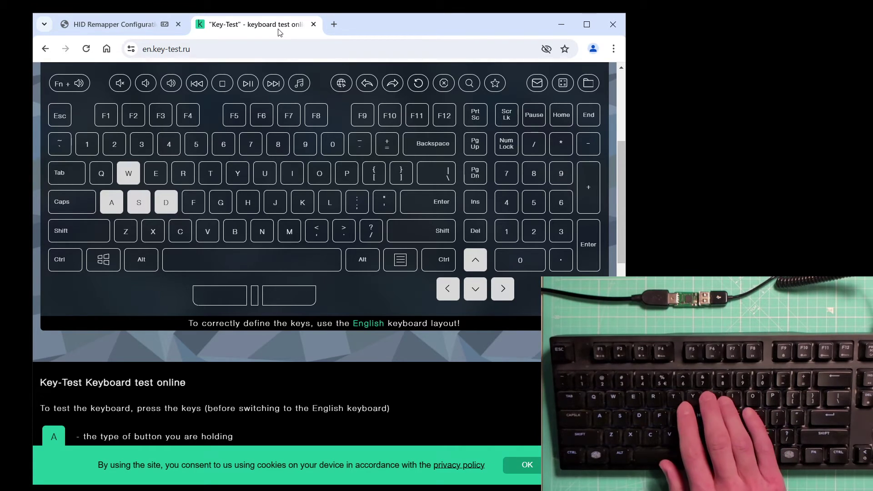
# Step: Press unmapped letters Y, U, I, H, J and K to confirm they still register
pyautogui.press('y')
pyautogui.press('u')
pyautogui.press('i')
pyautogui.press('h')
pyautogui.press('j')
pyautogui.press('k')
pyautogui.press('h')
pyautogui.press('i')
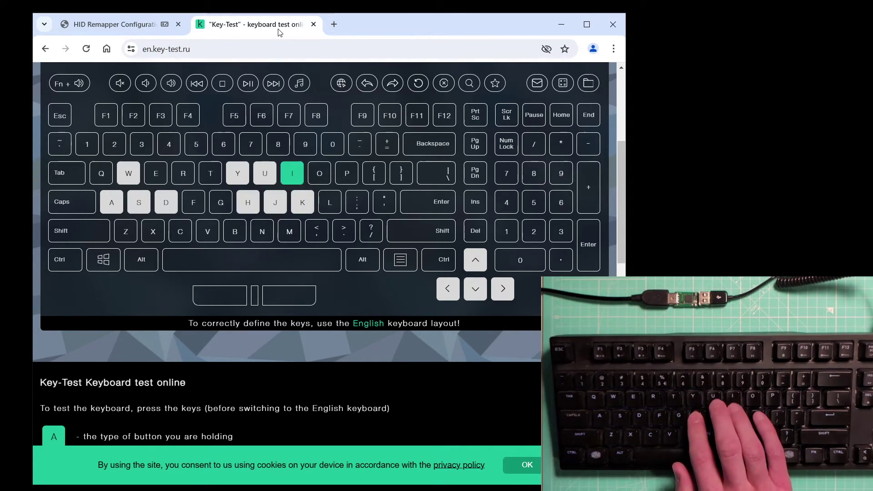
pyautogui.press('j')
pyautogui.press('k')
pyautogui.press('y')
pyautogui.press('u')
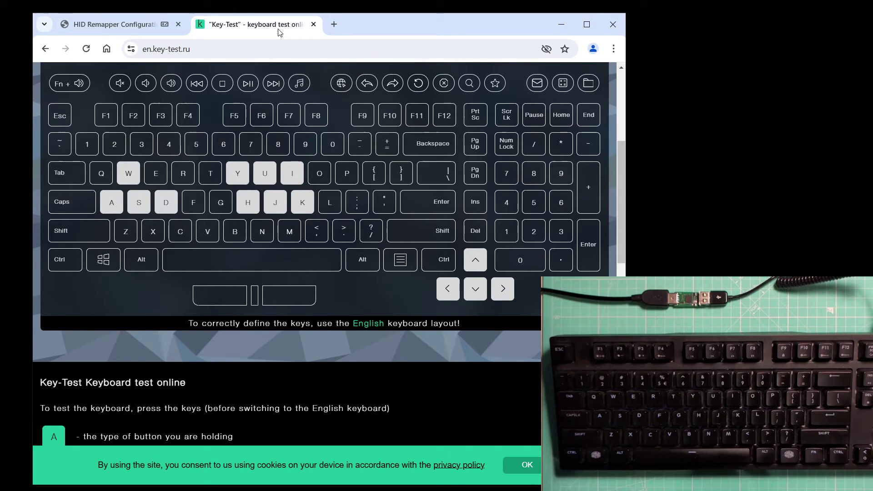
pyautogui.press('u')
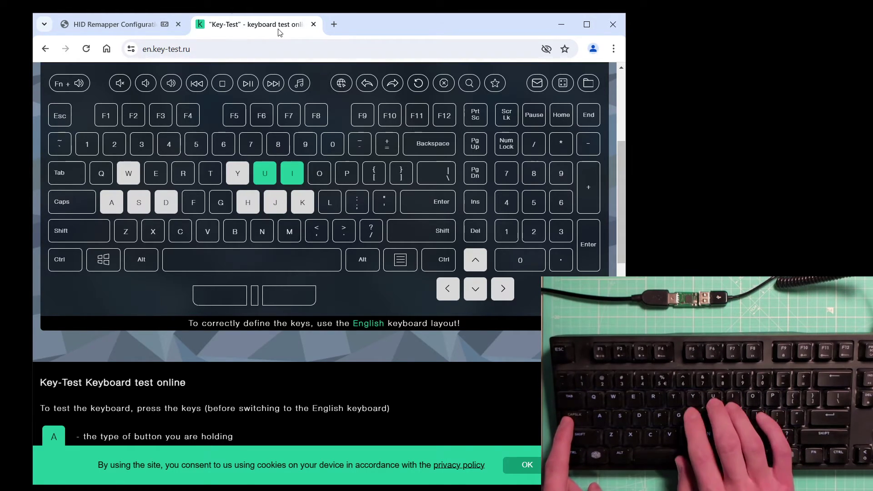
pyautogui.press('h')
pyautogui.press('j')
pyautogui.press('y')
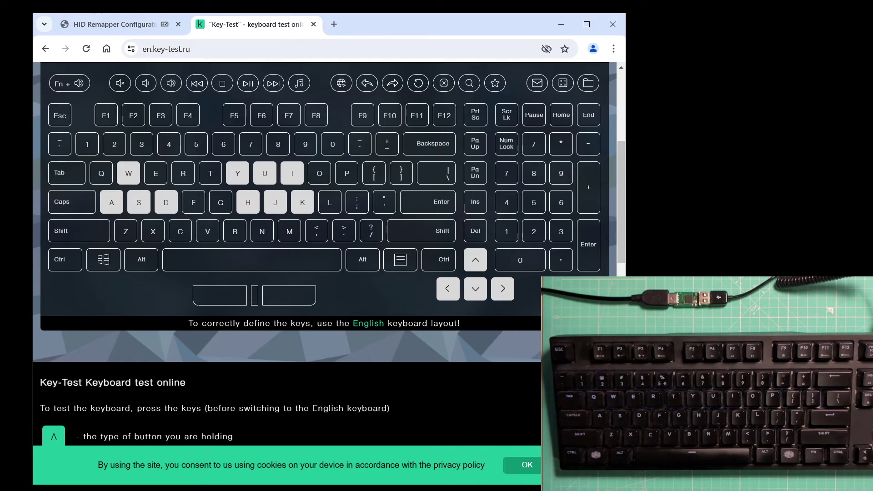
# Step: Turn off layer 1 passthrough, save it to the device, and return to Key-Test
pyautogui.click(119, 25)
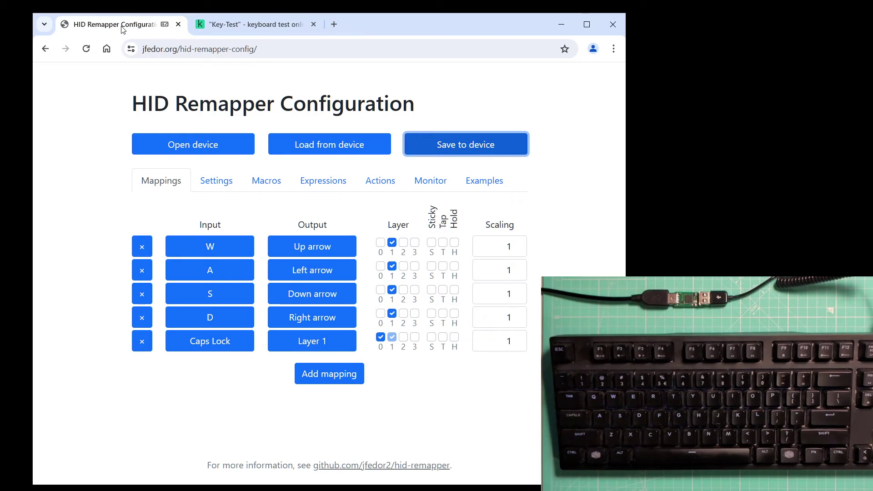
pyautogui.click(228, 190)
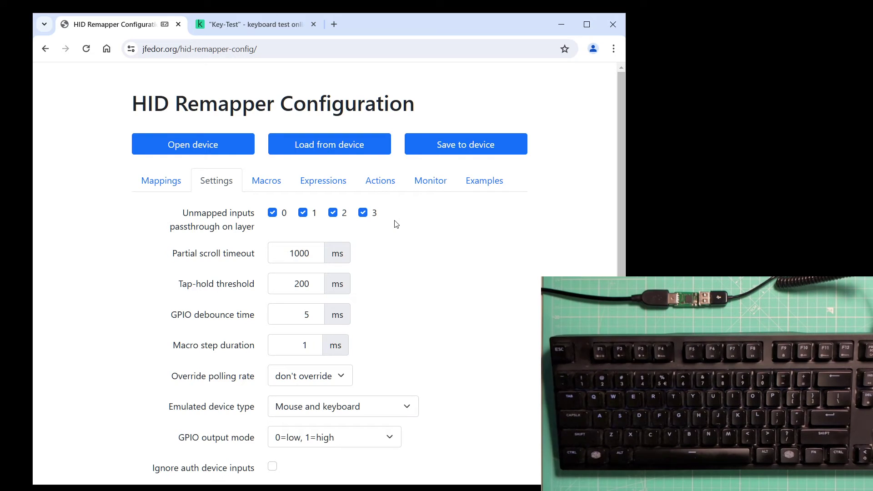
pyautogui.click(304, 212)
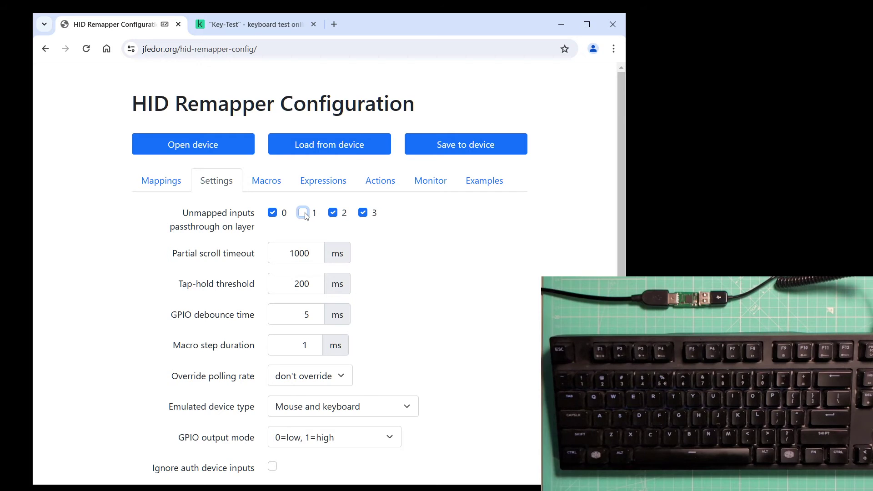
pyautogui.click(457, 150)
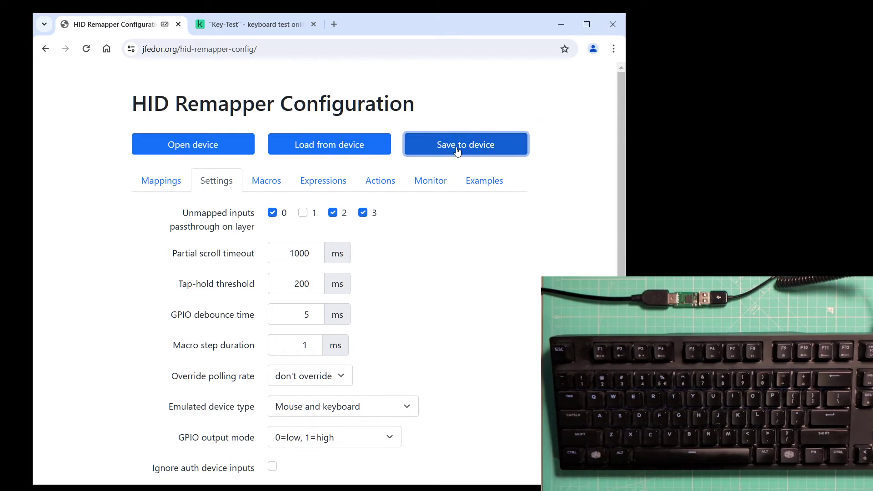
pyautogui.click(257, 24)
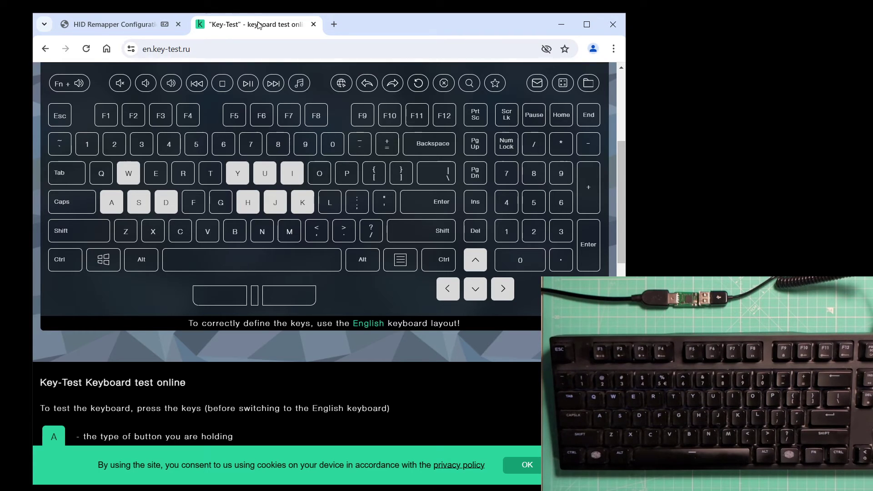
pyautogui.press('k')
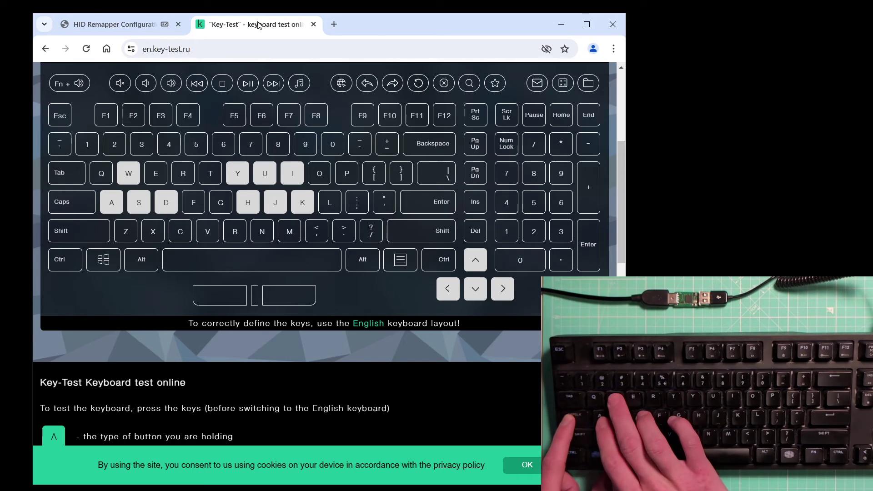
pyautogui.press('Down')
pyautogui.press('Left')
pyautogui.press('Up')
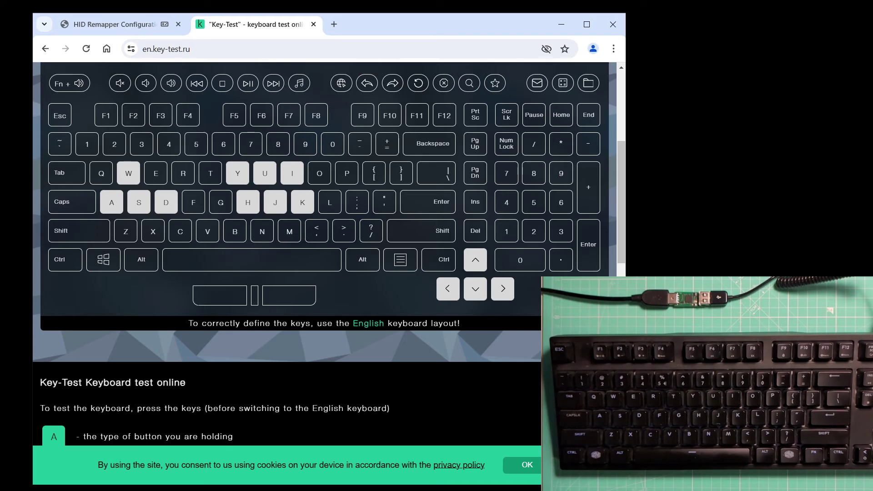
# Step: Make the Caps Lock Layer 1 mapping sticky and save it to the device
pyautogui.click(113, 24)
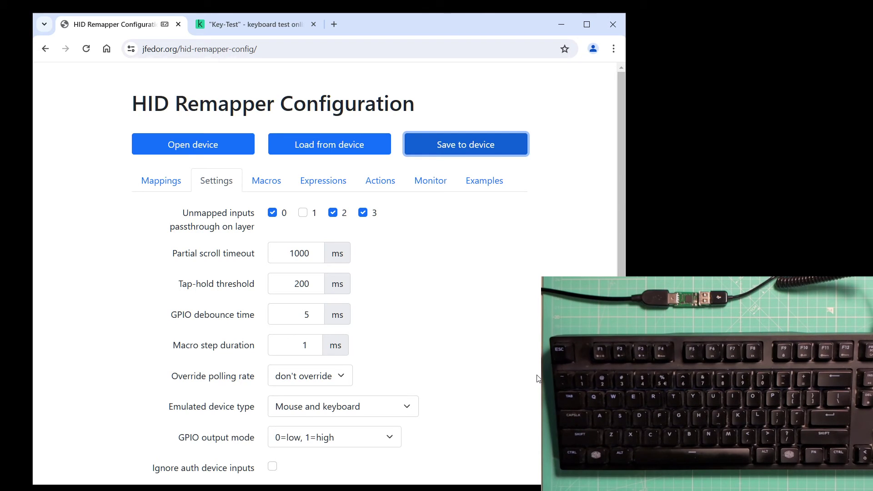
pyautogui.click(153, 185)
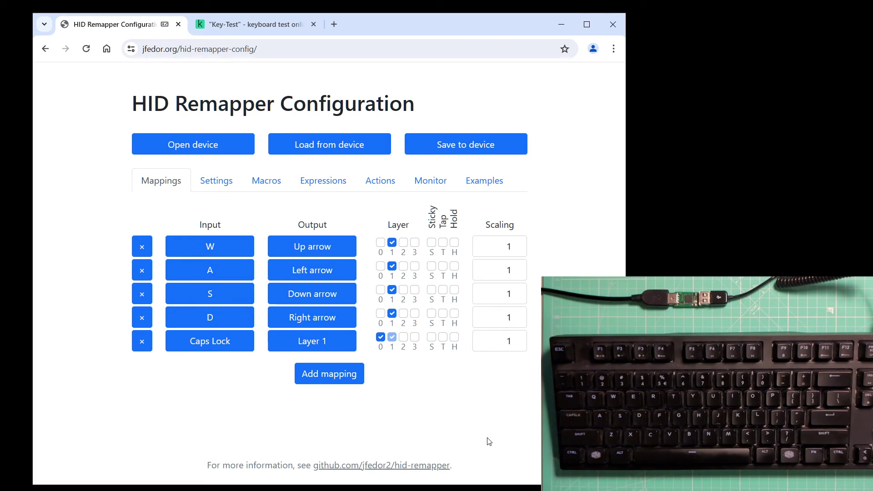
pyautogui.click(431, 337)
pyautogui.click(471, 150)
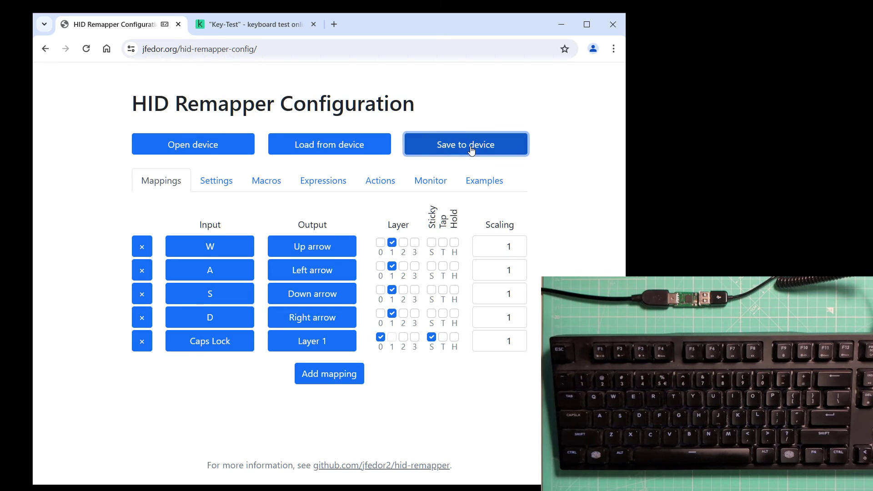
# Step: In Key-Test, check W, A, S and D type letters on the base layer
pyautogui.click(272, 25)
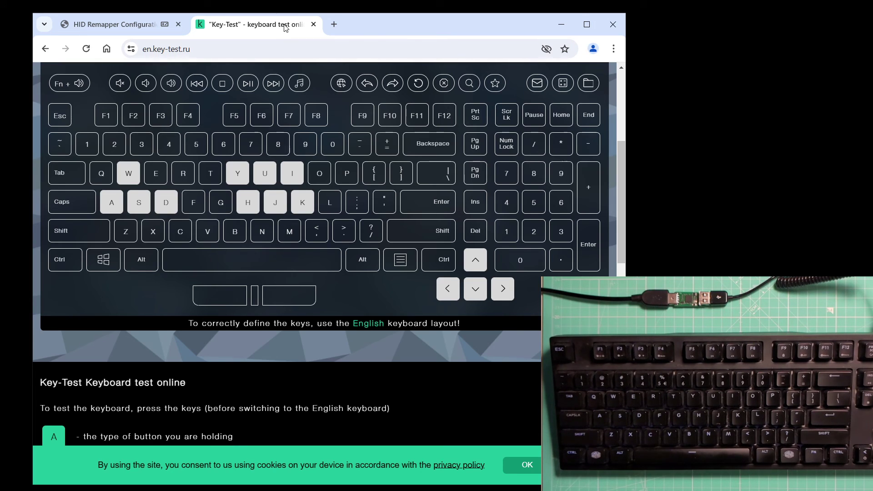
pyautogui.press('a')
pyautogui.press('w')
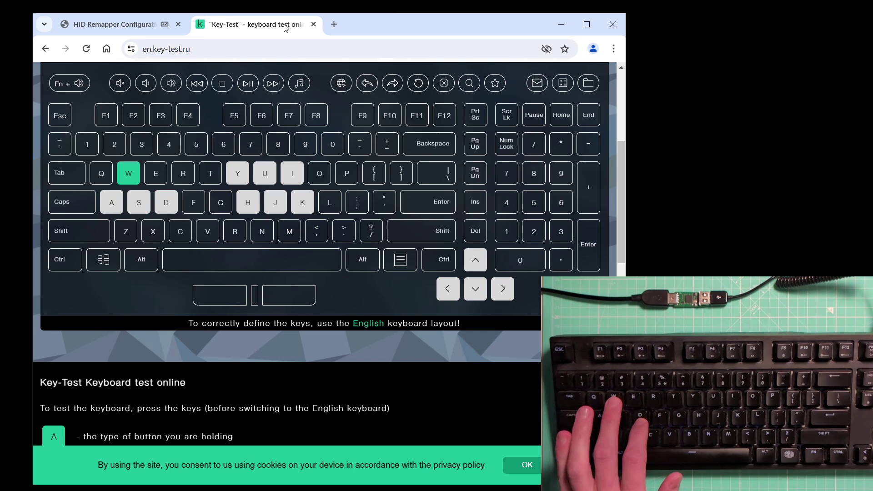
pyautogui.press('d')
pyautogui.press('a')
pyautogui.press('s')
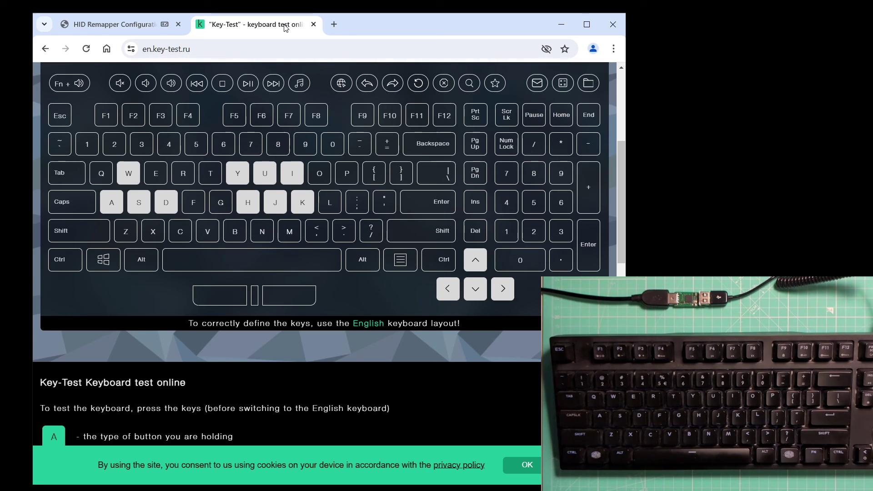
# Step: With layer 1 toggled on, check the keys send Left, Down, Right and Up arrows
pyautogui.press('Left')
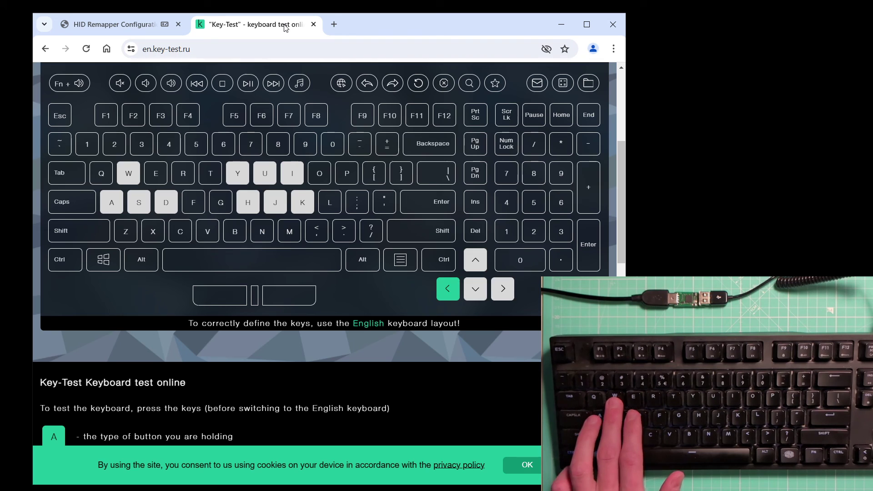
pyautogui.press('Down')
pyautogui.press('Right')
pyautogui.press('Left')
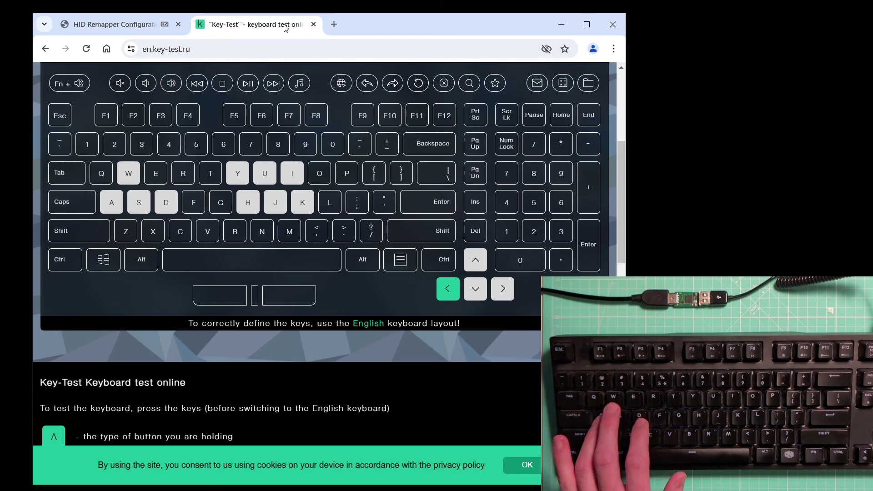
pyautogui.press('Up')
pyautogui.press('Left')
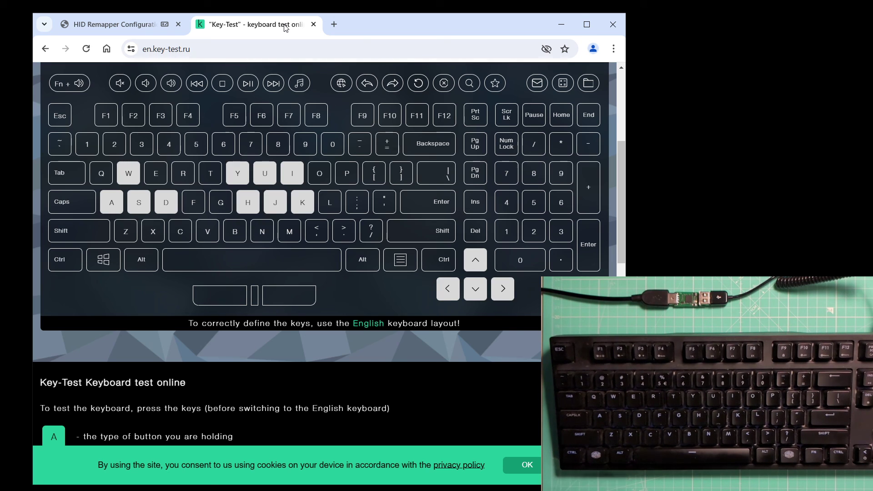
# Step: After toggling layer 1 off, confirm W, A and D type letters again
pyautogui.press('w')
pyautogui.press('a')
pyautogui.press('d')
pyautogui.press('a')
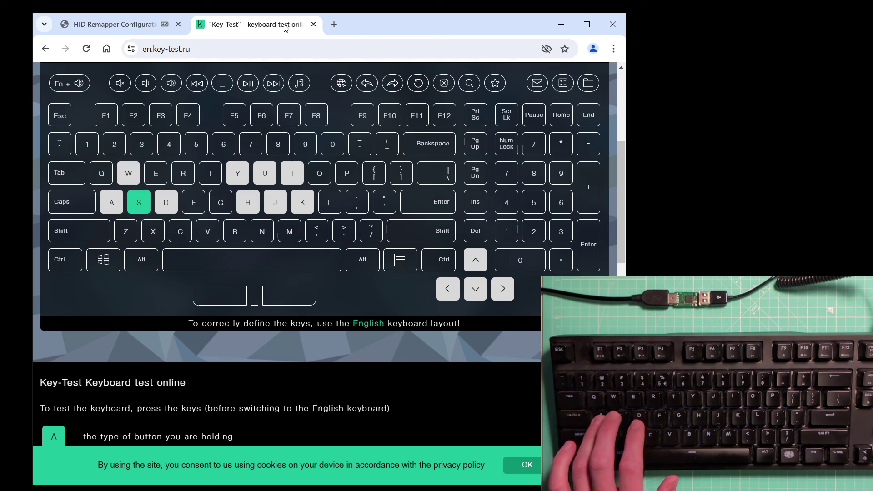
pyautogui.press('w')
pyautogui.press('d')
pyautogui.press('a')
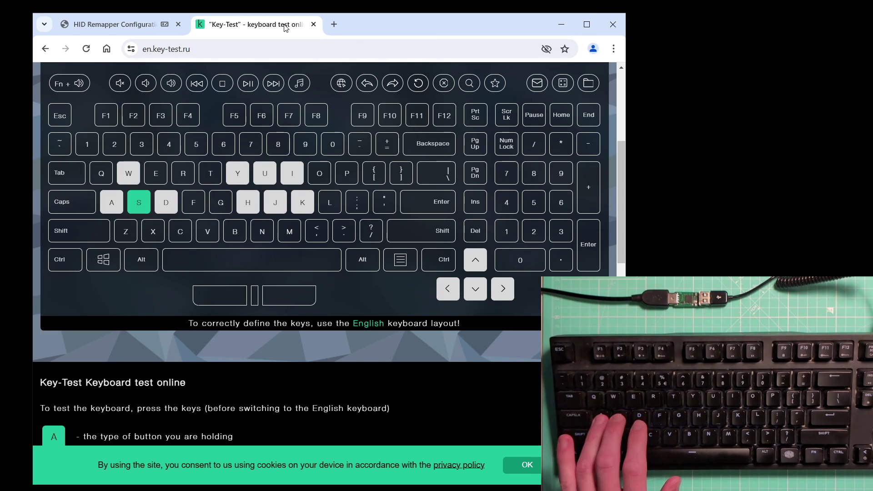
pyautogui.press('w')
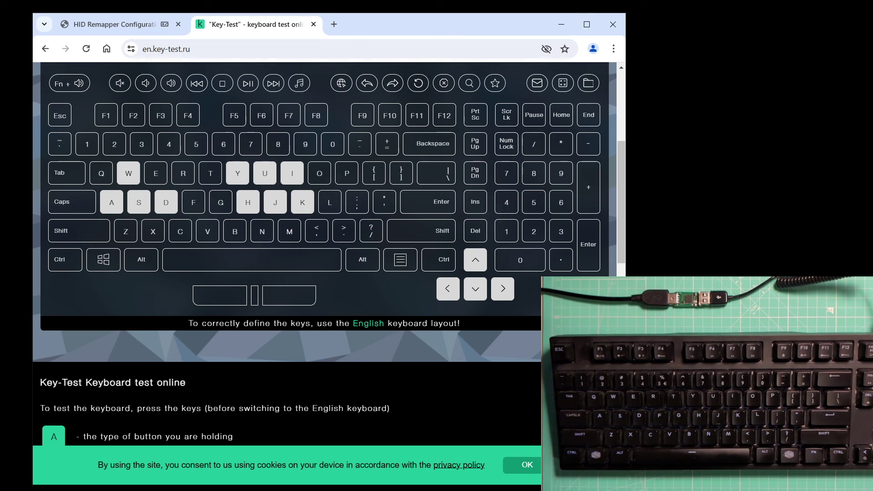
# Step: Return to the HID Remapper Configuration tab to review the five mappings
pyautogui.click(145, 31)
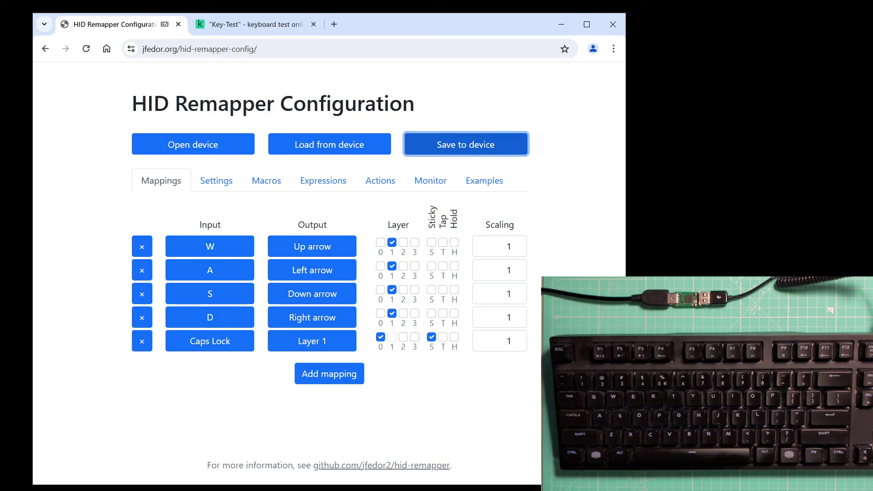